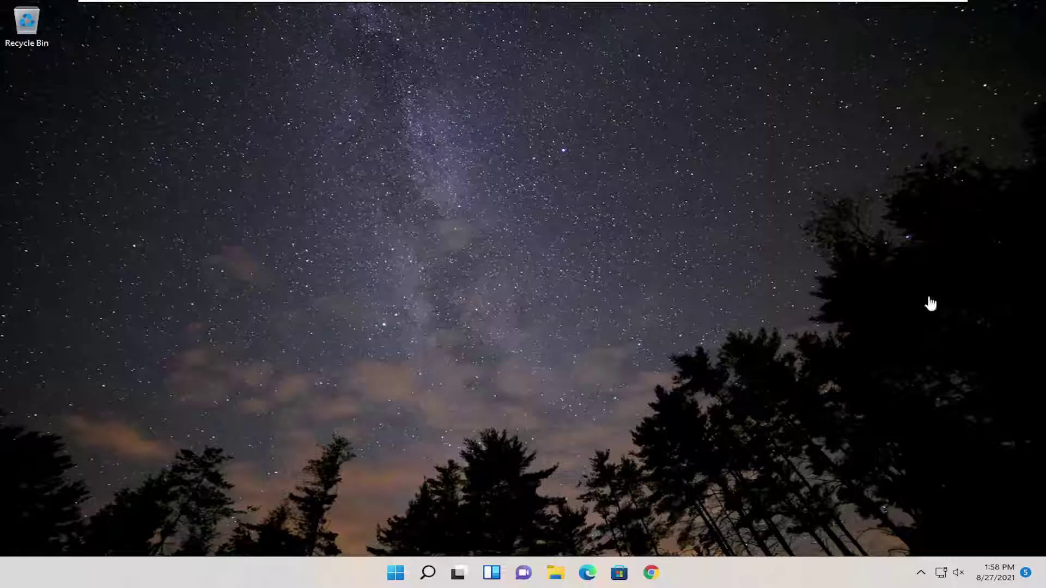
Search for 'settings' and launch the Settings app to its System page.
{"action": "left_click", "coordinate": [429, 572]}
{"action": "type", "text": "settings"}
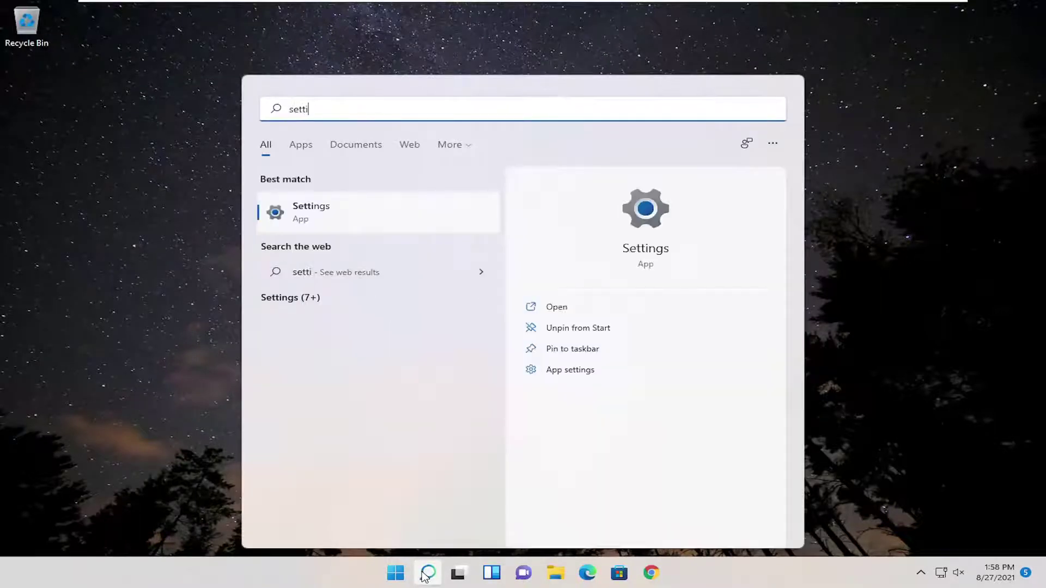
{"action": "left_click", "coordinate": [369, 216]}
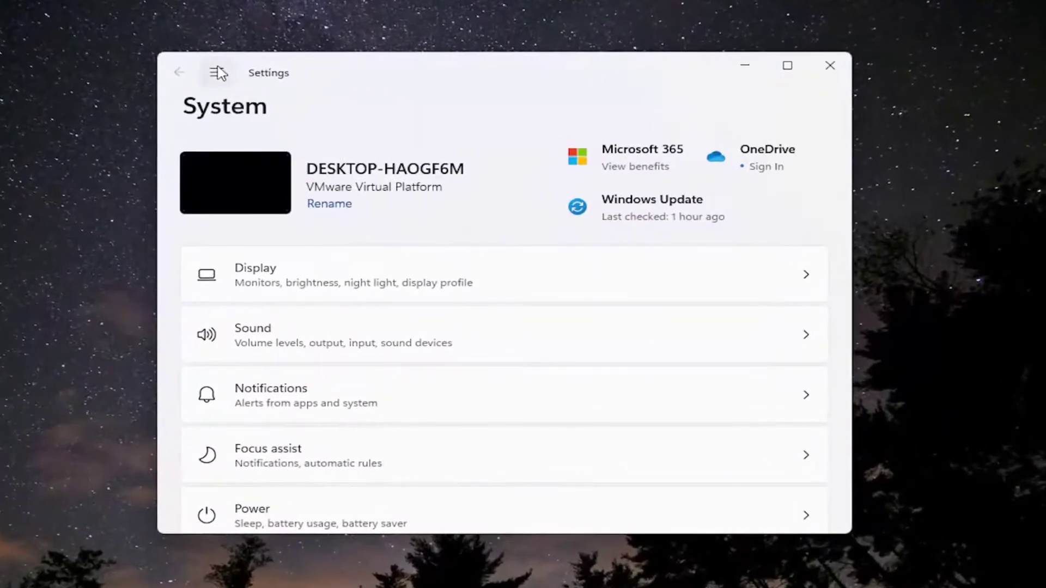
Toggle the category navigation pane, then go to System > Display.
{"action": "left_click", "coordinate": [218, 76]}
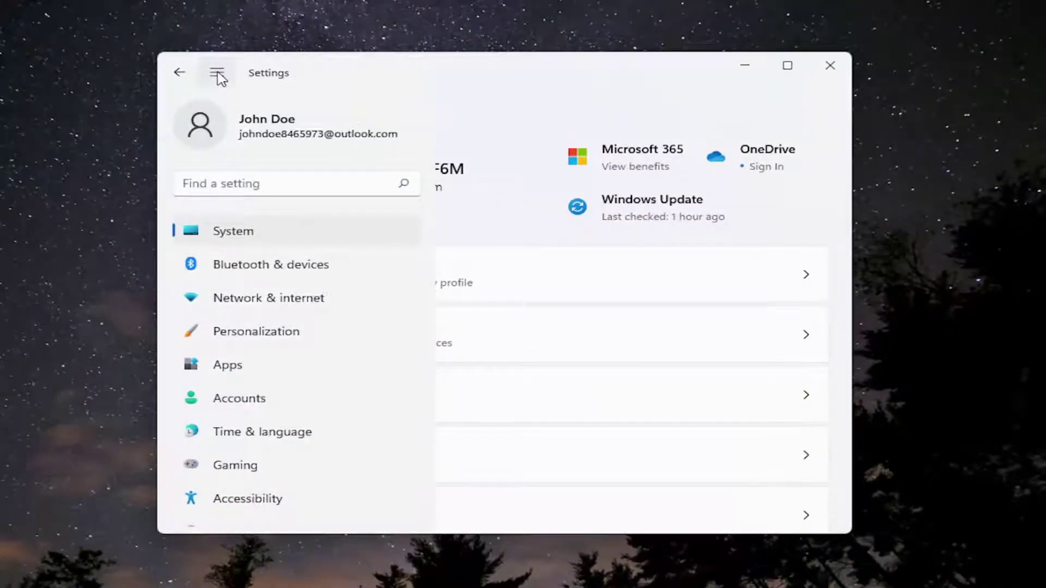
{"action": "left_click", "coordinate": [233, 231]}
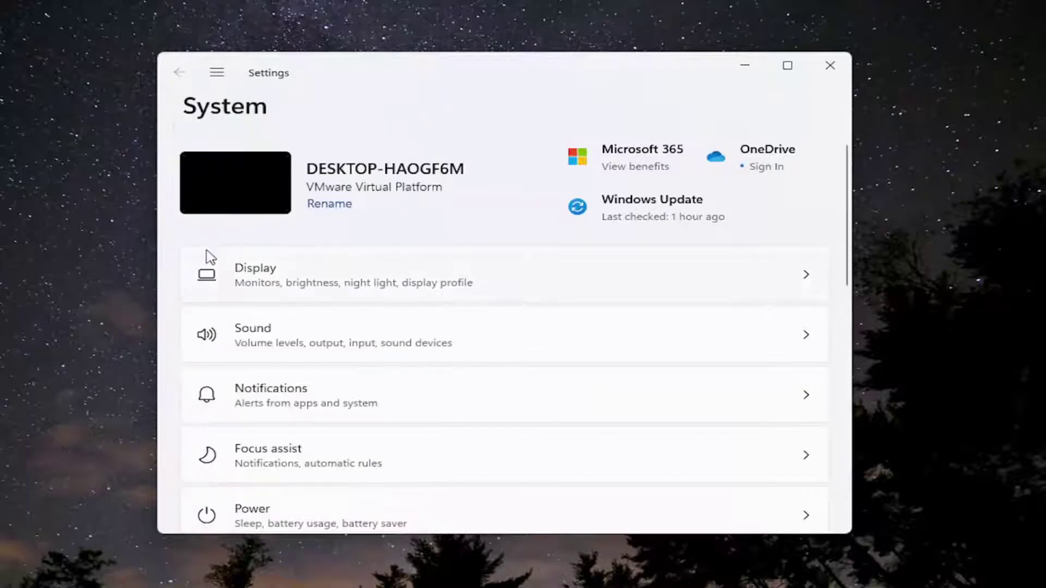
{"action": "left_click", "coordinate": [290, 287]}
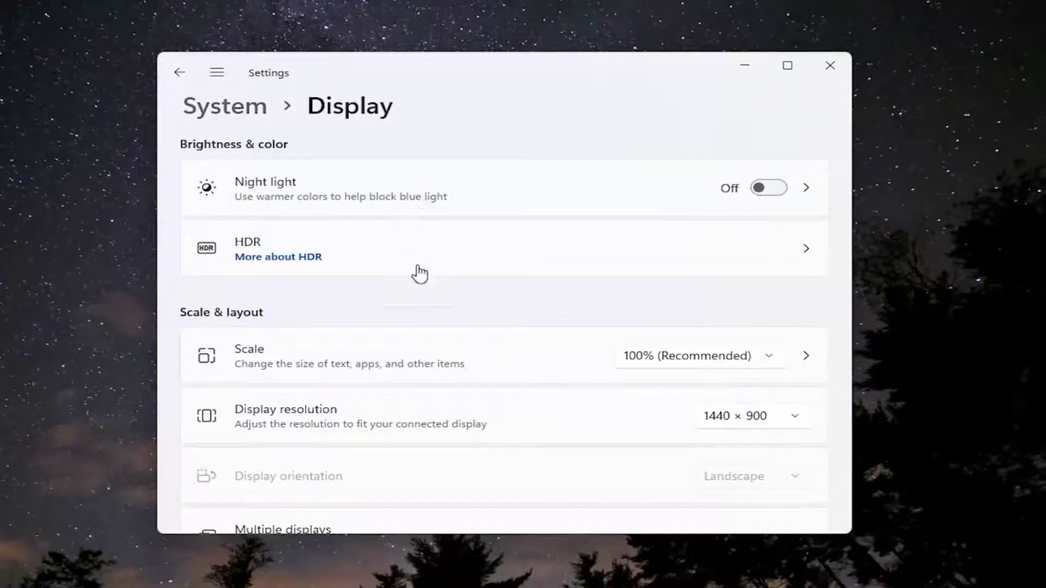
{"action": "scroll", "coordinate": [465, 282], "scroll_direction": "down", "scroll_amount": 5}
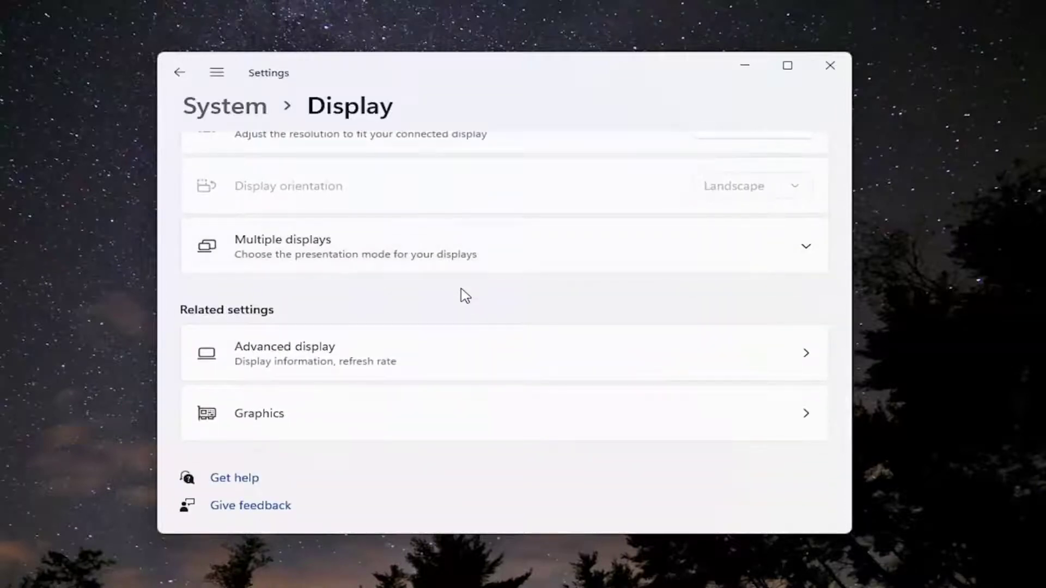
{"action": "scroll", "coordinate": [465, 295], "scroll_direction": "up", "scroll_amount": 5}
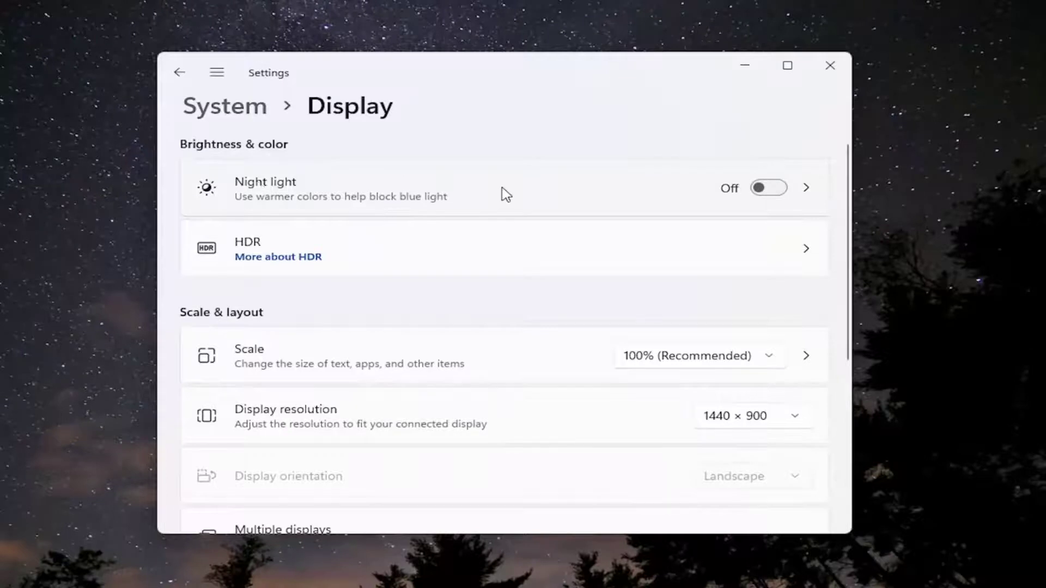
View the Night light options, then go back to the Display page.
{"action": "left_click", "coordinate": [500, 192]}
{"action": "left_click", "coordinate": [179, 72]}
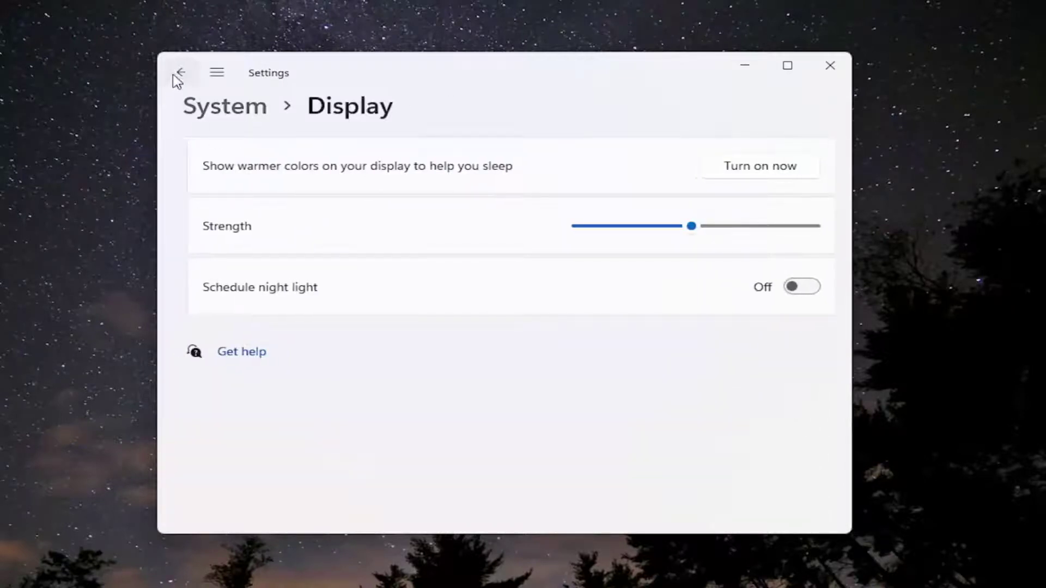